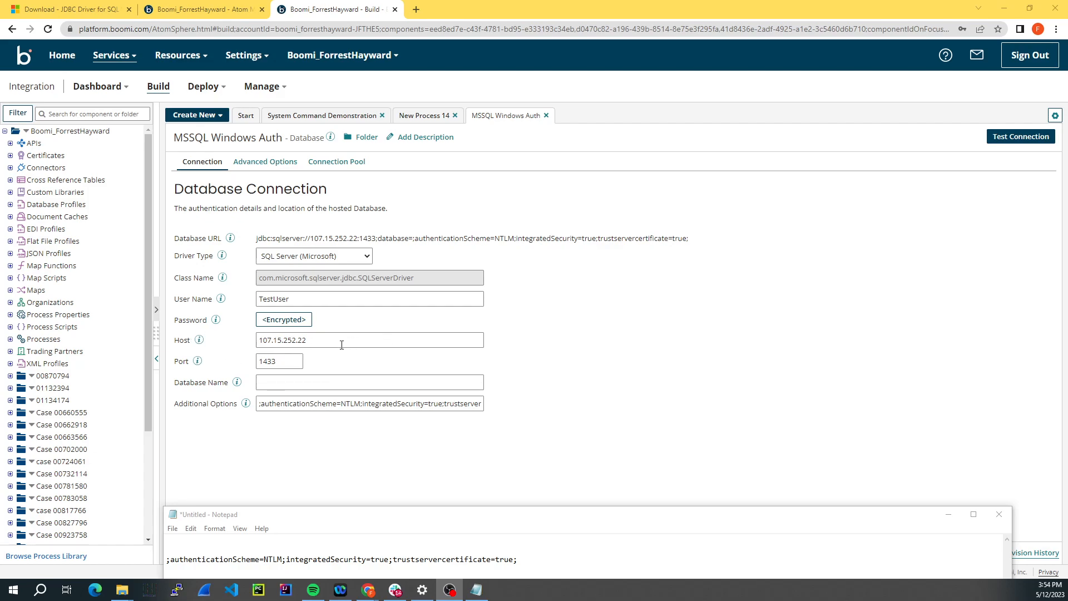
Step: Confirm the port value 1433 in the Database Connection form
double_click(288, 360)
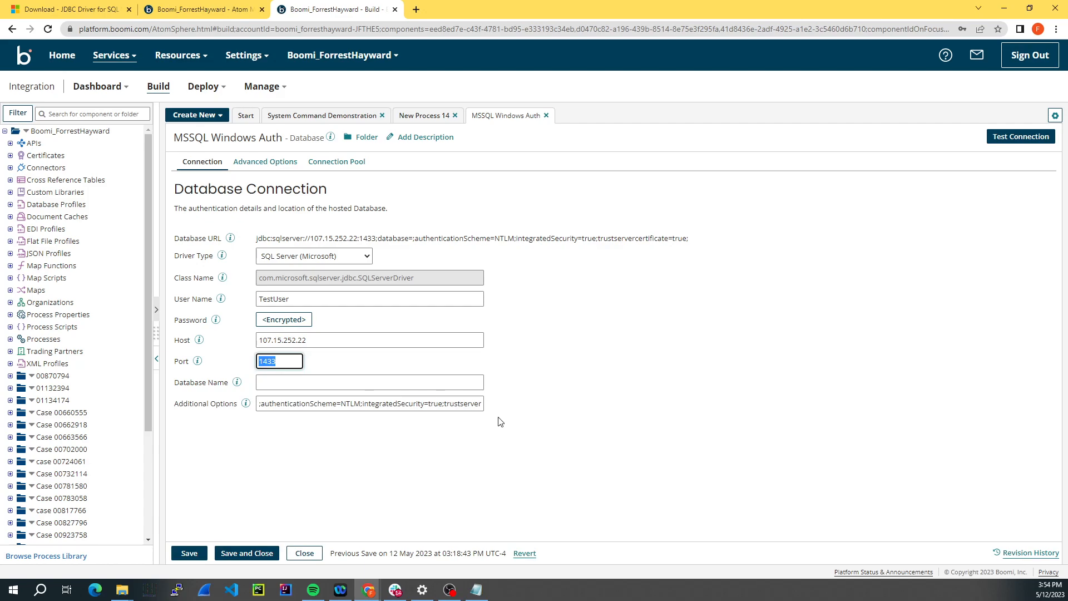
left_click(584, 420)
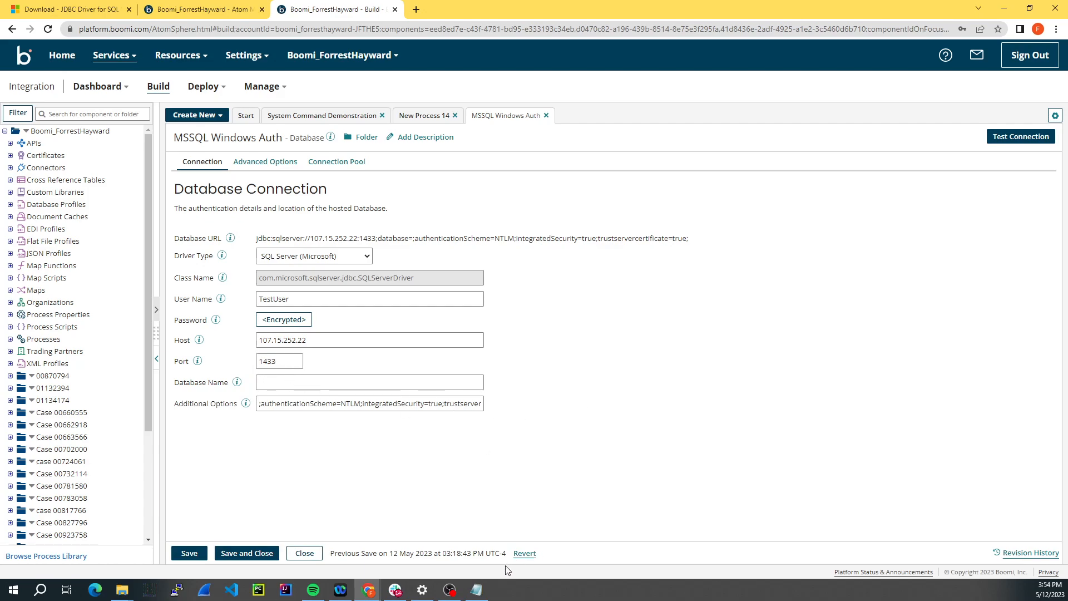
Step: Show the Notepad note above the form and highlight the trustservercertificate option in the string
left_click(482, 592)
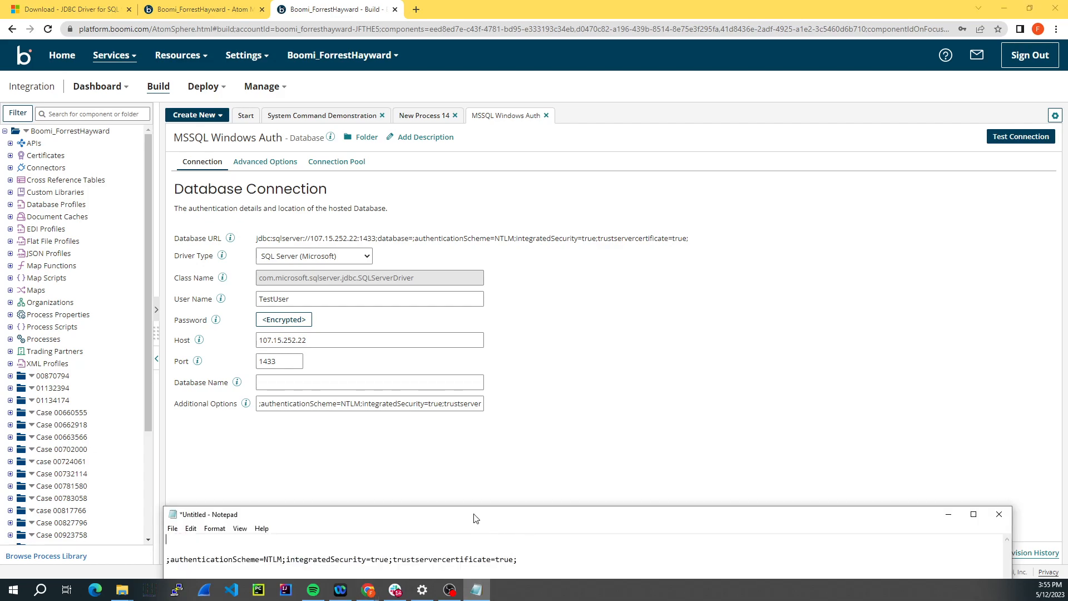
mouse_move(421, 518)
left_mouse_down()
mouse_move(429, 453)
mouse_move(445, 443)
left_mouse_up()
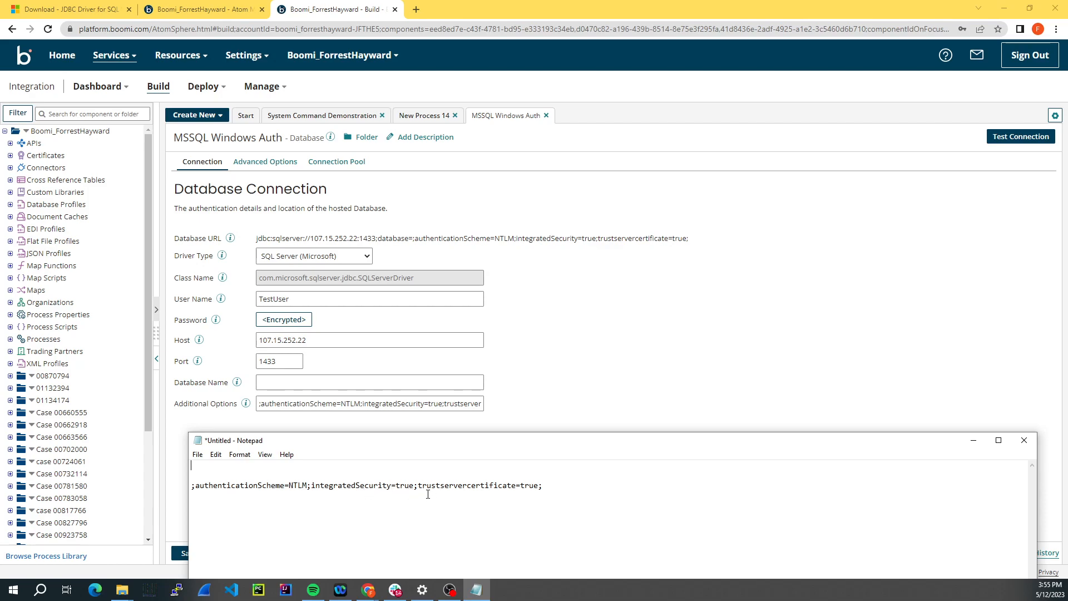
left_click_drag(419, 485, 543, 485)
left_click(505, 507)
Step: Run Test Connection for the MSSQL Windows Auth connection on the Windows Prod Atom
left_click(972, 440)
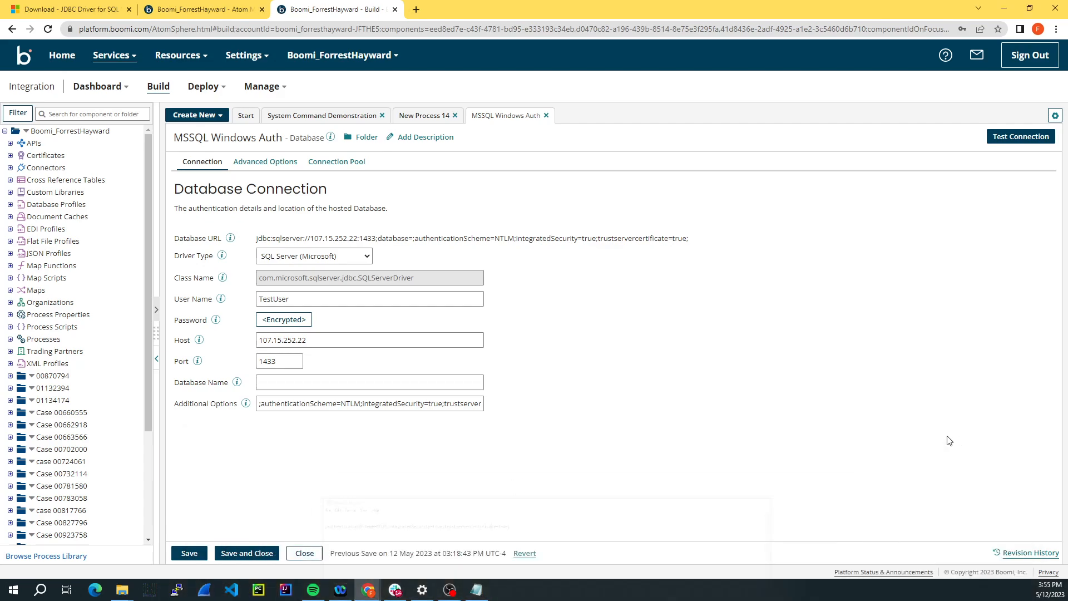
left_click(1020, 136)
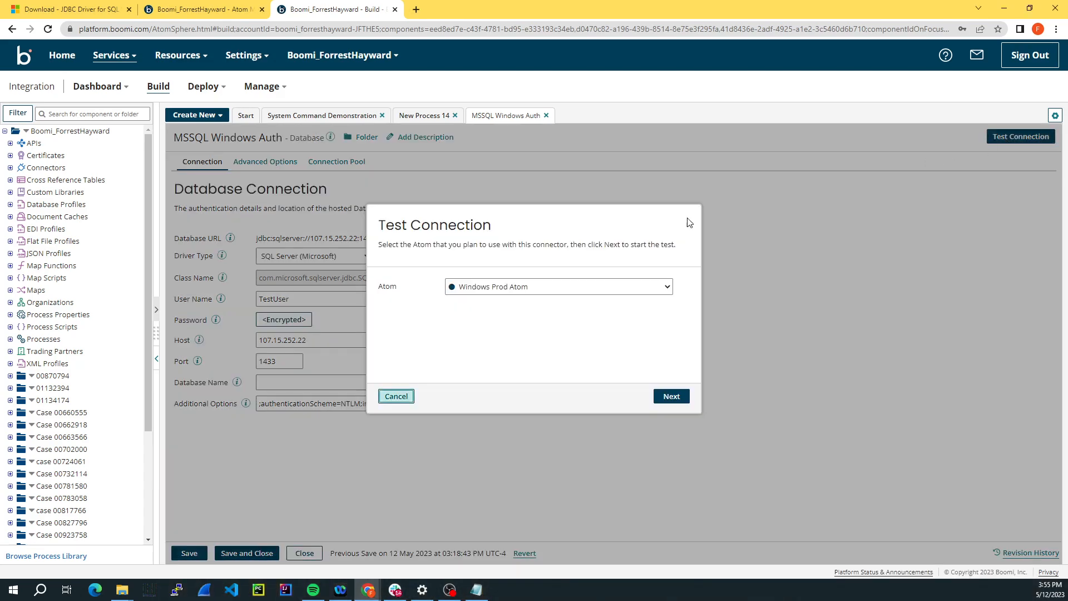
left_click(538, 287)
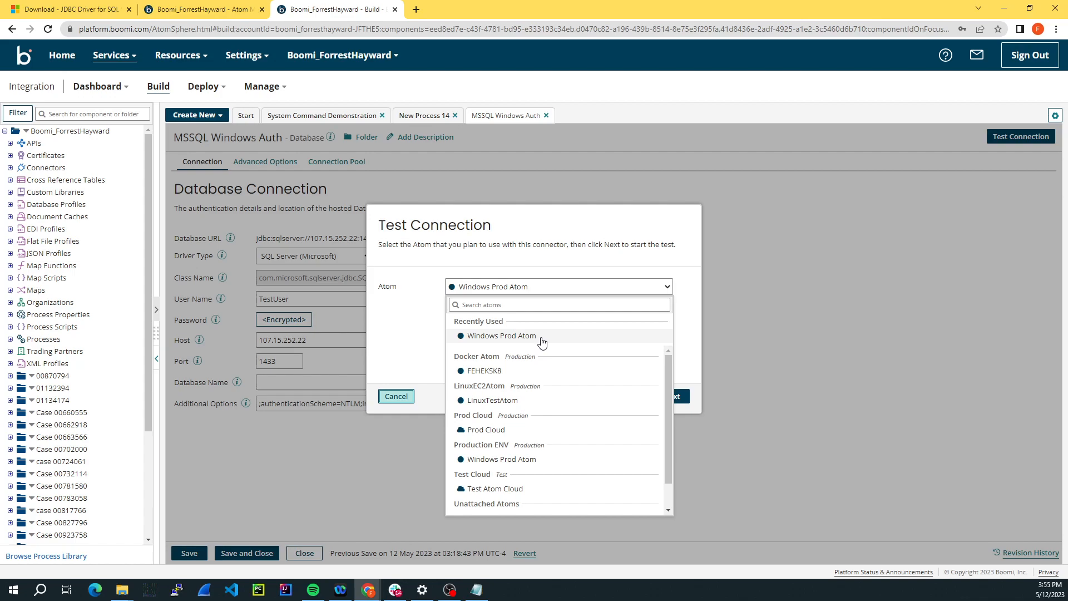
left_click(510, 337)
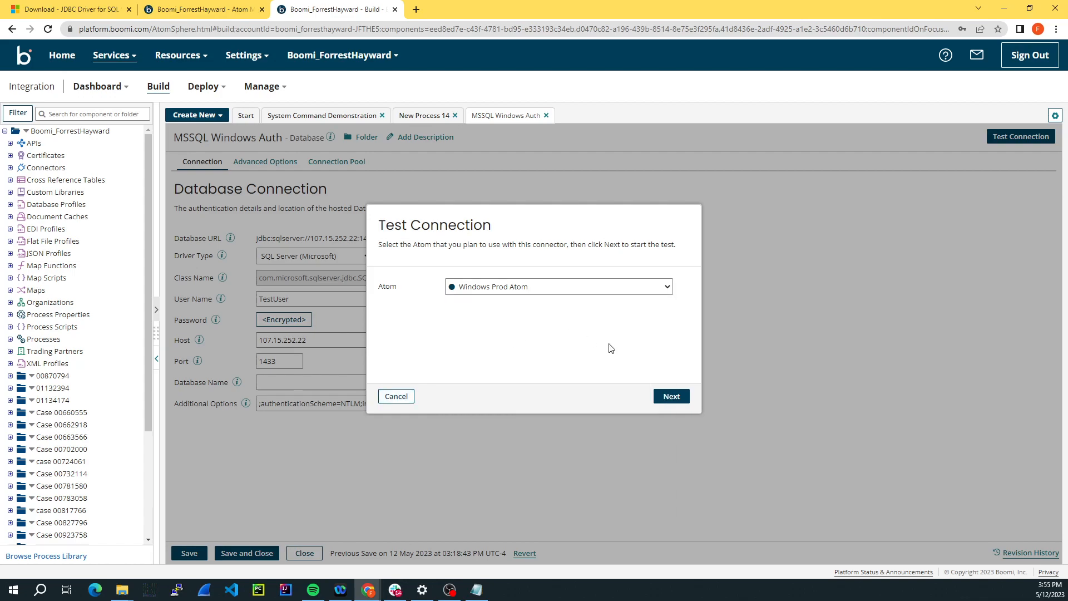
left_click(672, 395)
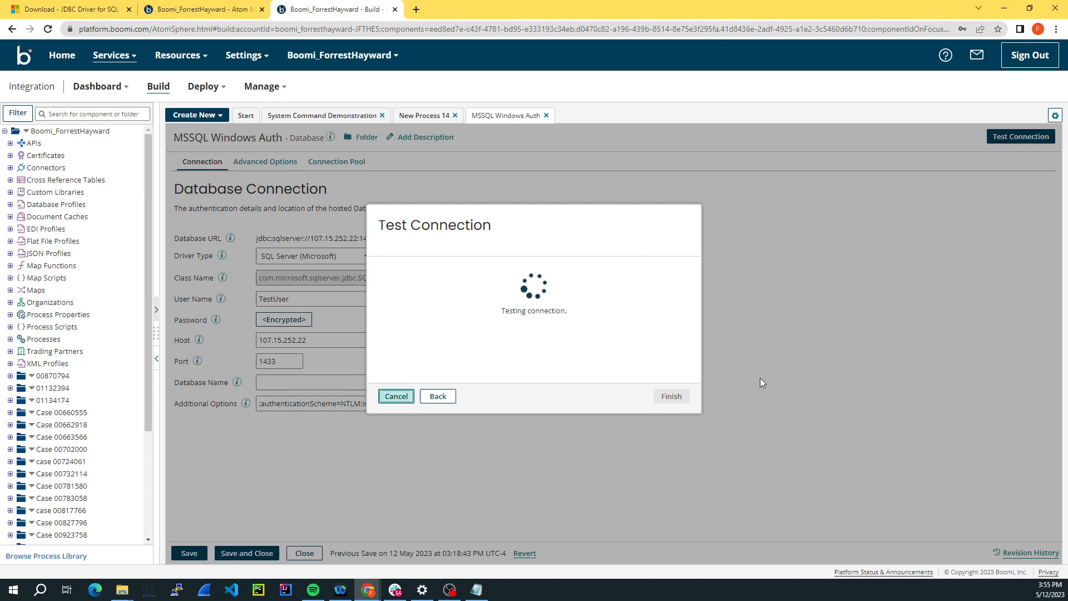